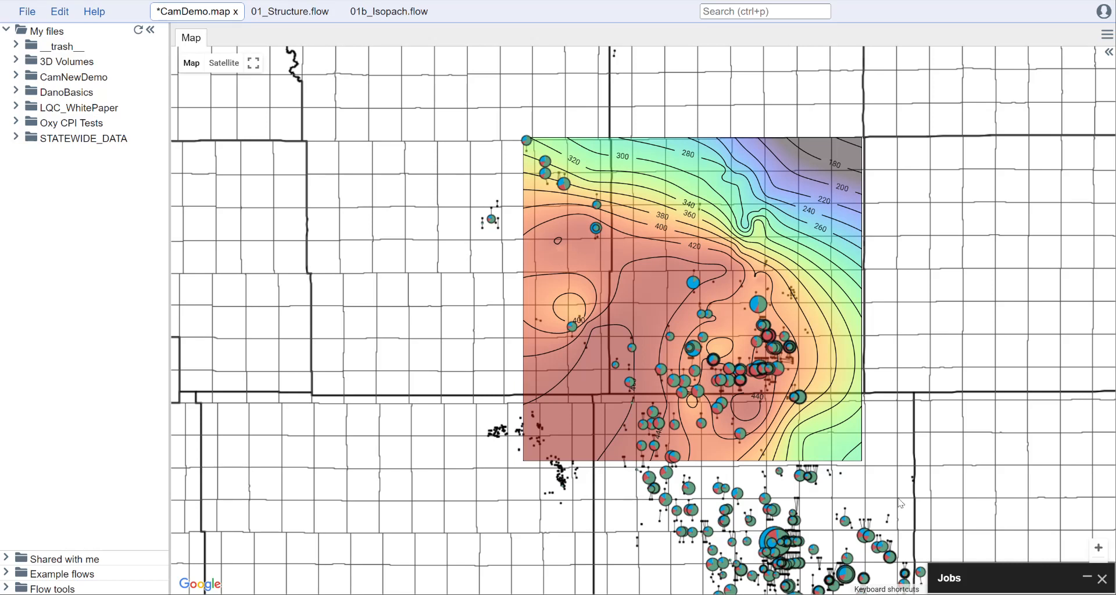
# Step: Review the PointsInput, TopsToTVD, PointsToGrid and GridOutput settings of 01_Structure.flow
pyautogui.click(282, 13)
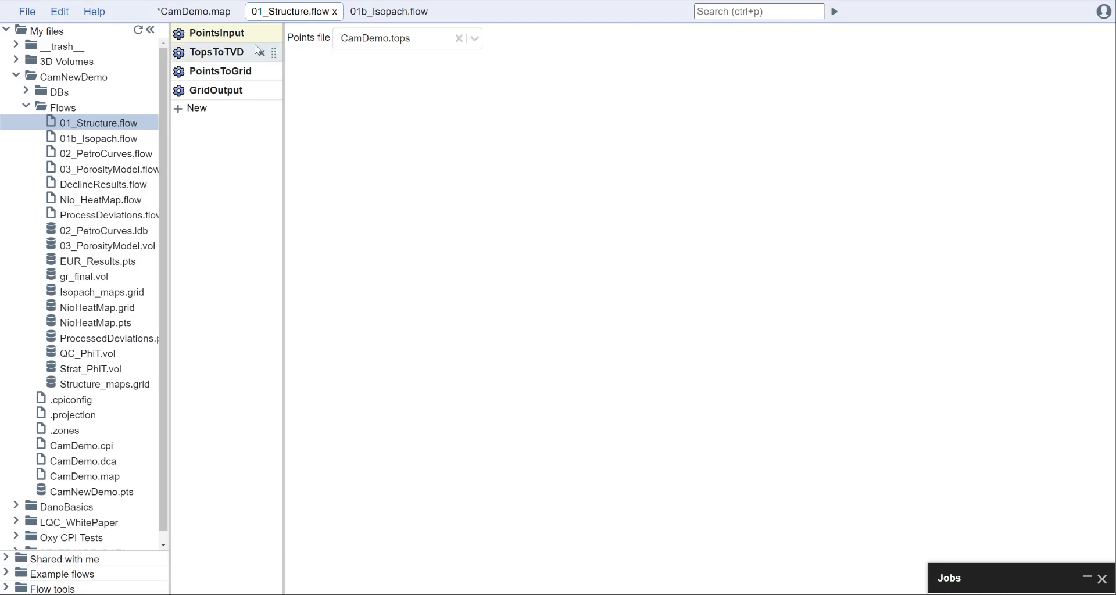
pyautogui.click(27, 12)
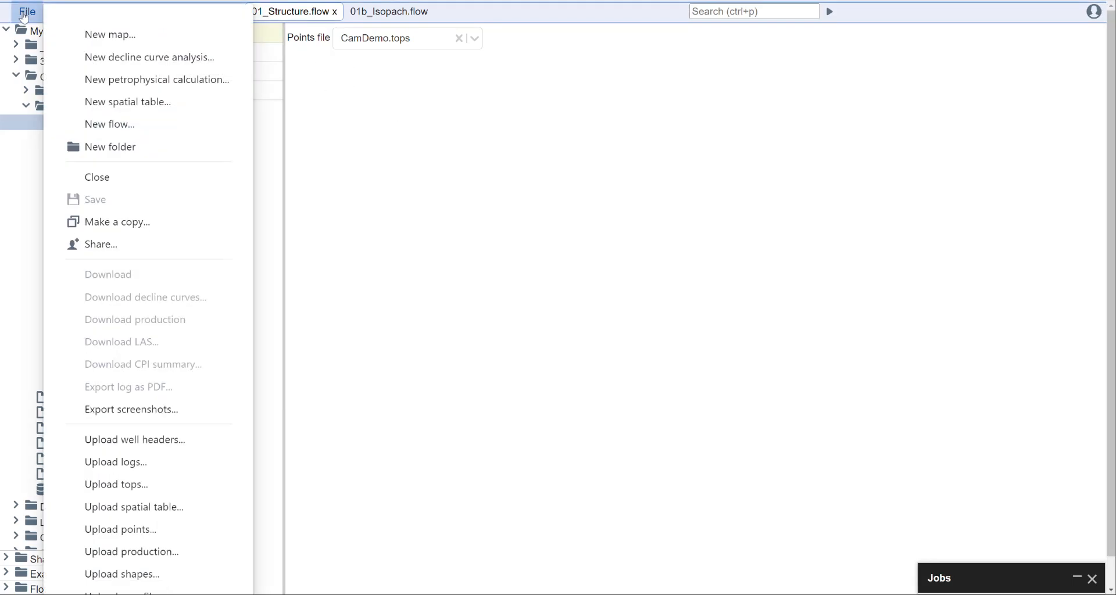
pyautogui.click(415, 129)
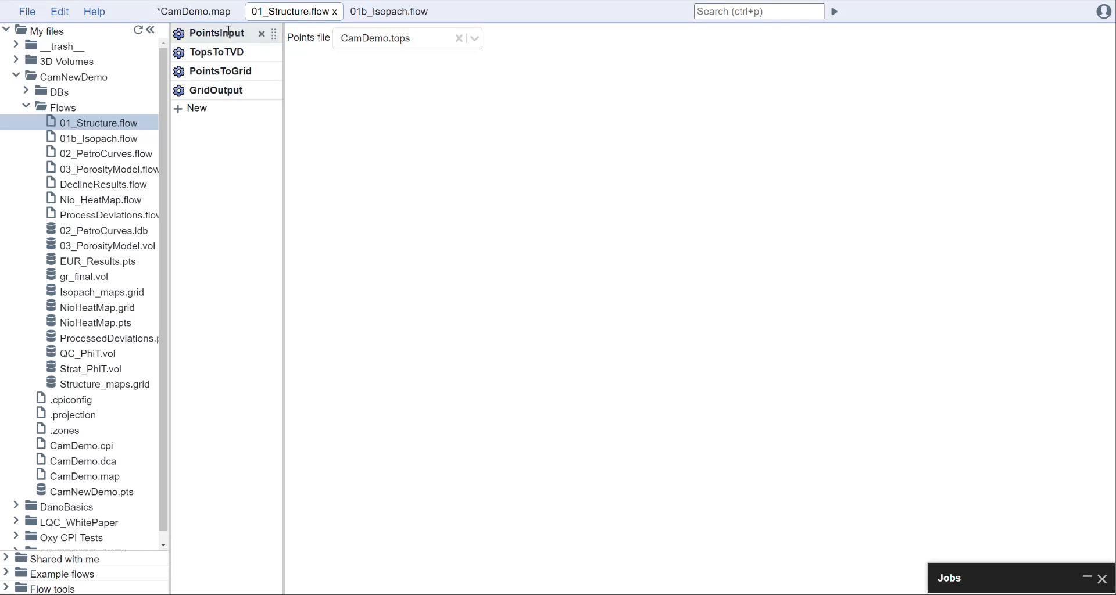
pyautogui.click(228, 52)
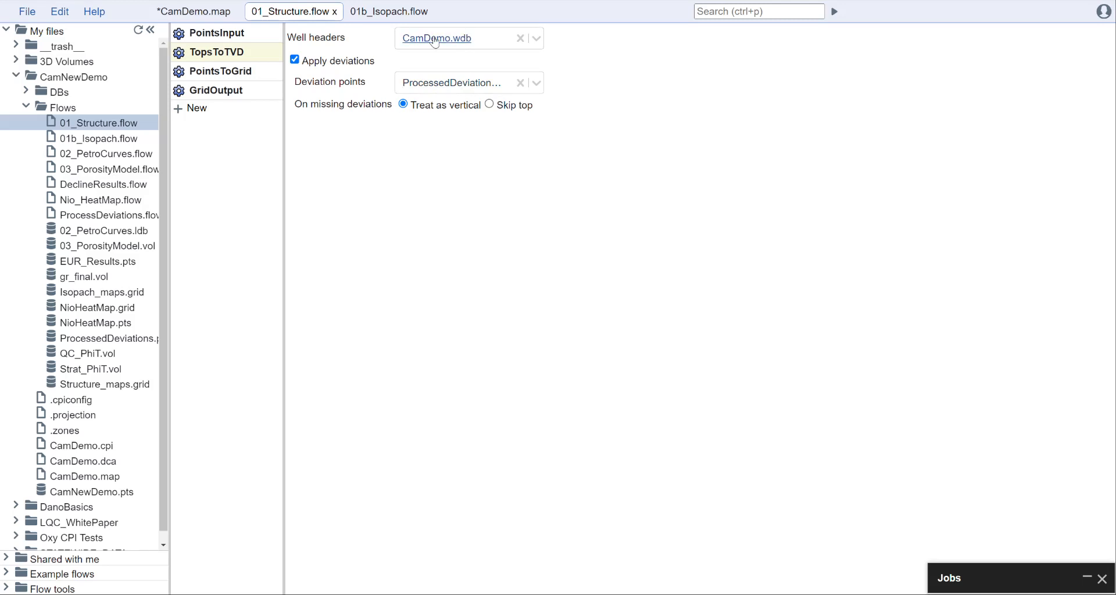
pyautogui.click(229, 72)
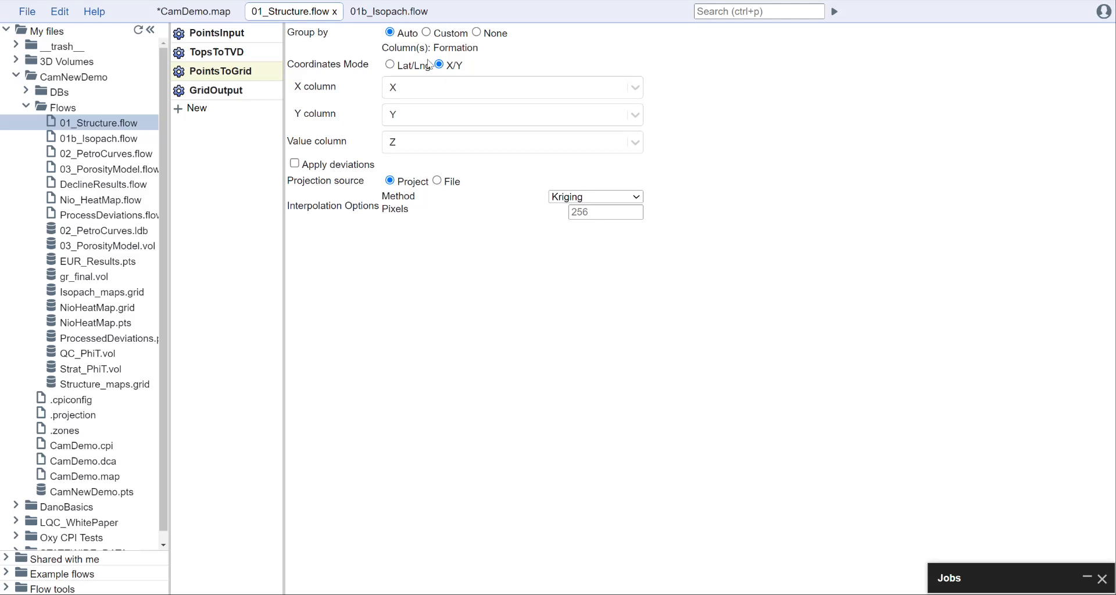
pyautogui.click(231, 88)
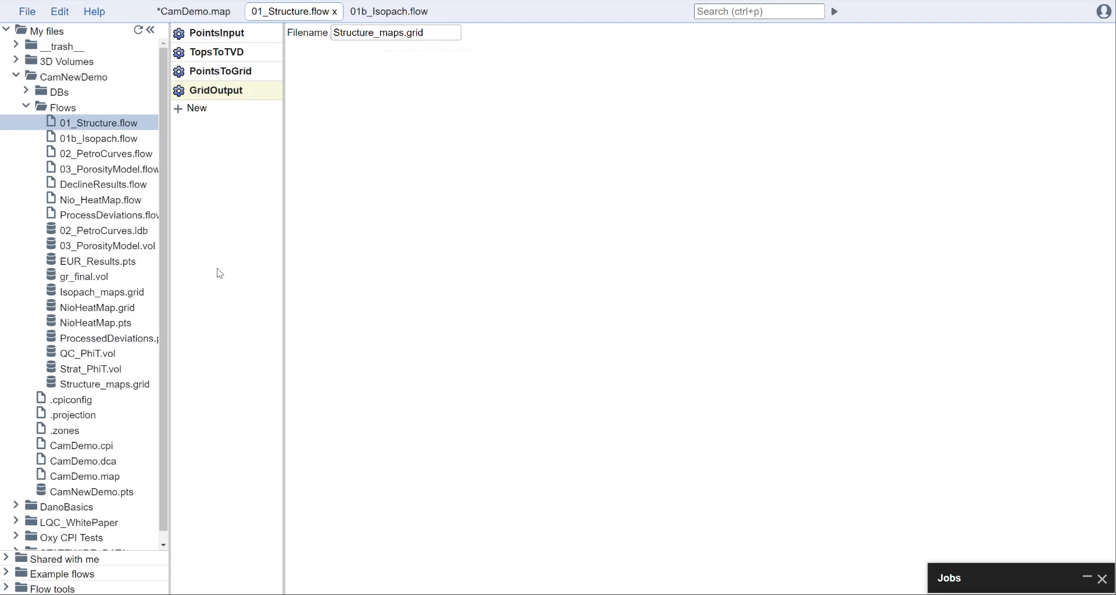
# Step: Open the Structure_maps.grid output, and return to the PointsToGrid settings in 01_Structure.flow
pyautogui.doubleClick(113, 384)
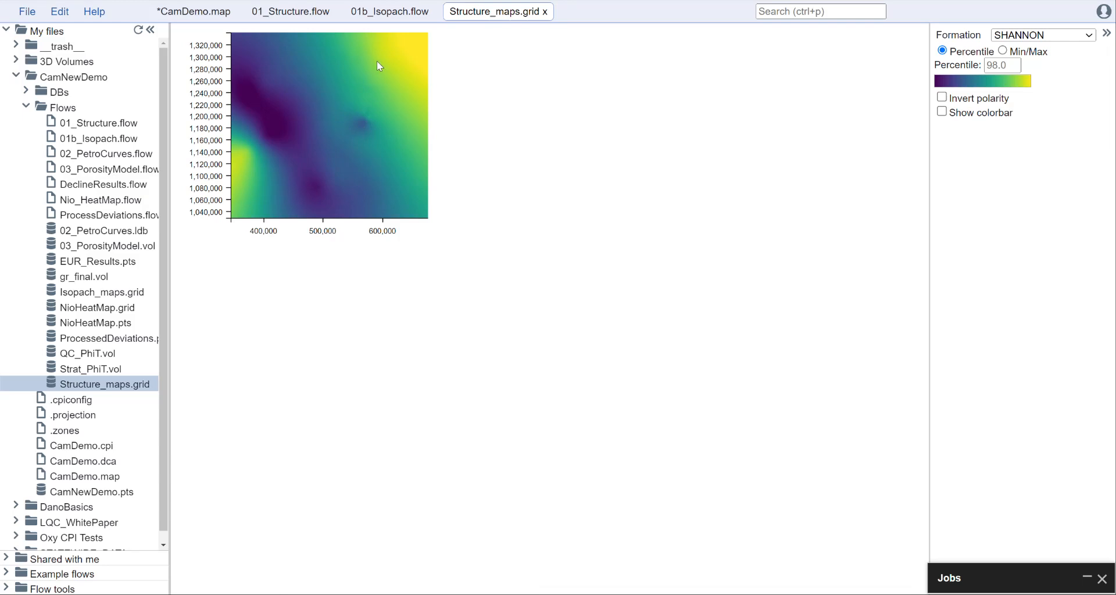
pyautogui.click(300, 13)
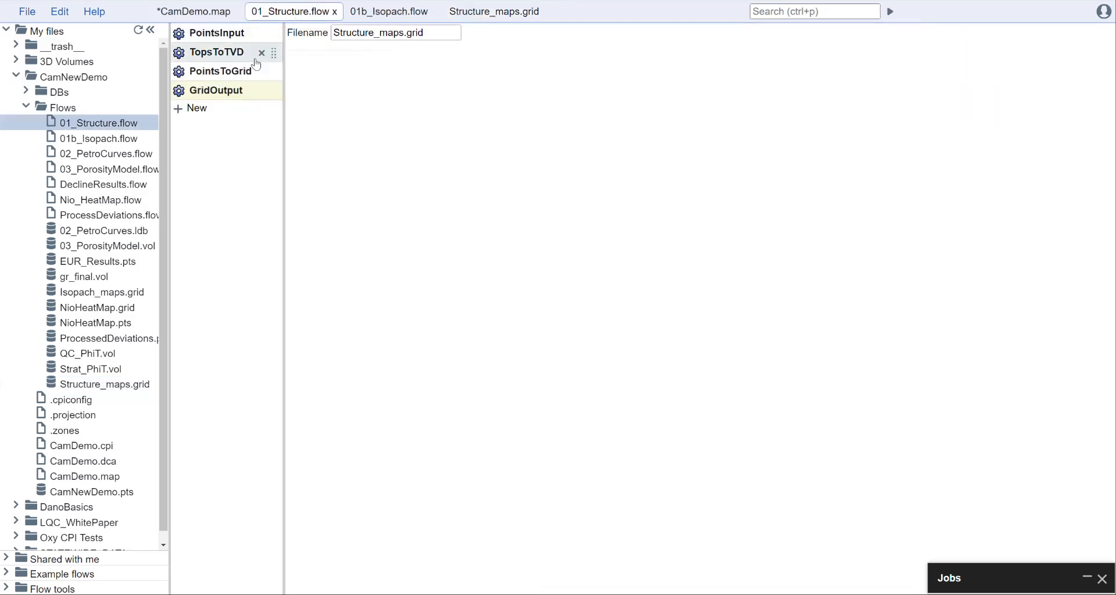
pyautogui.click(239, 70)
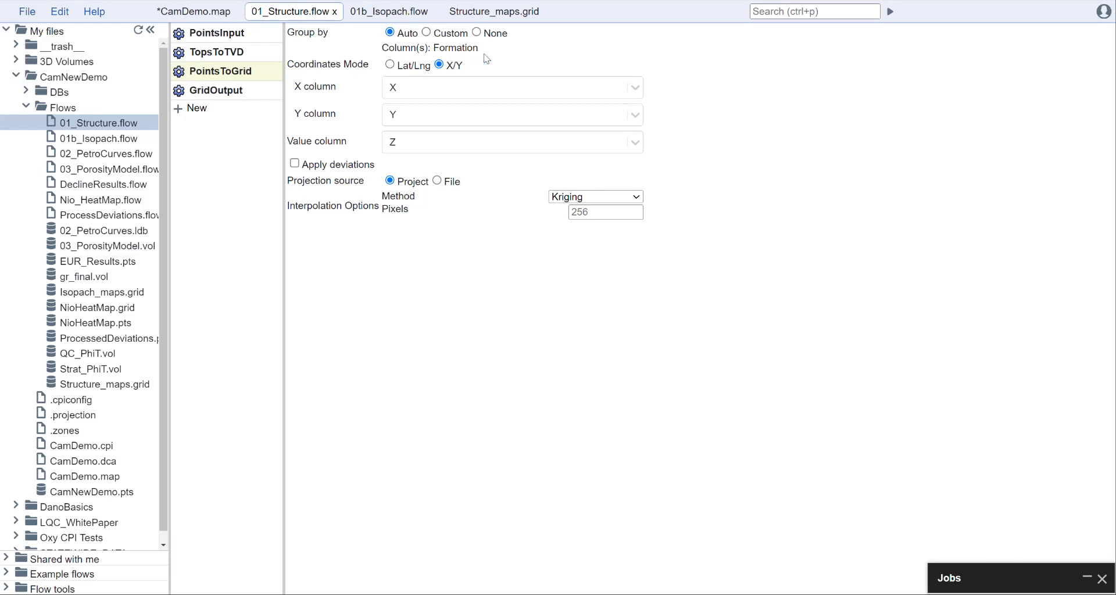
# Step: View the Structure_maps.grid surface for the NIOBRARA formation and for the MUDDY formation
pyautogui.click(505, 16)
pyautogui.click(1072, 36)
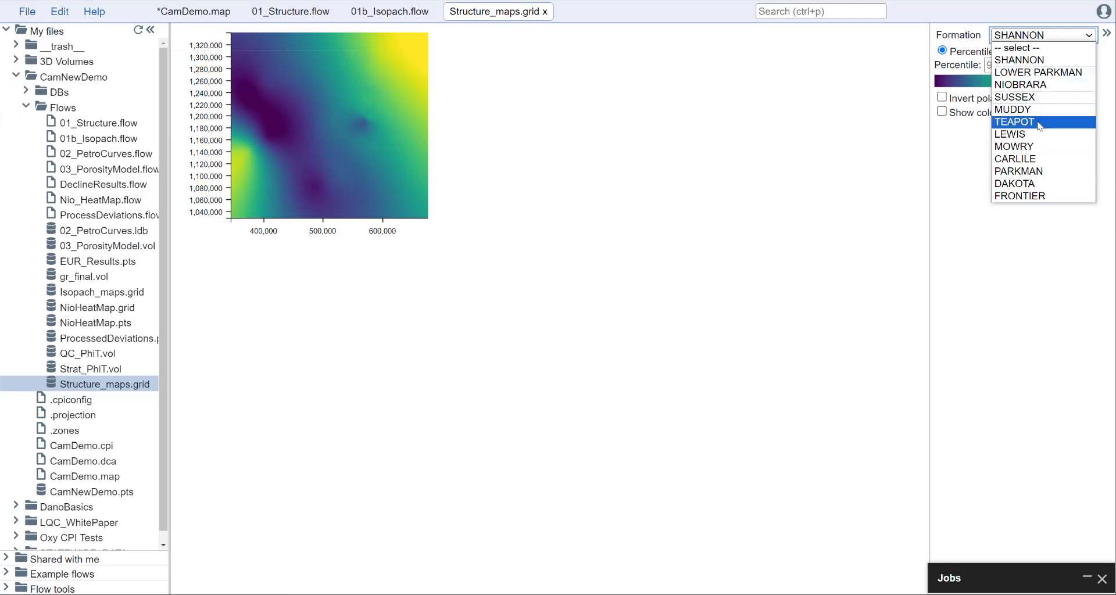
pyautogui.click(1062, 88)
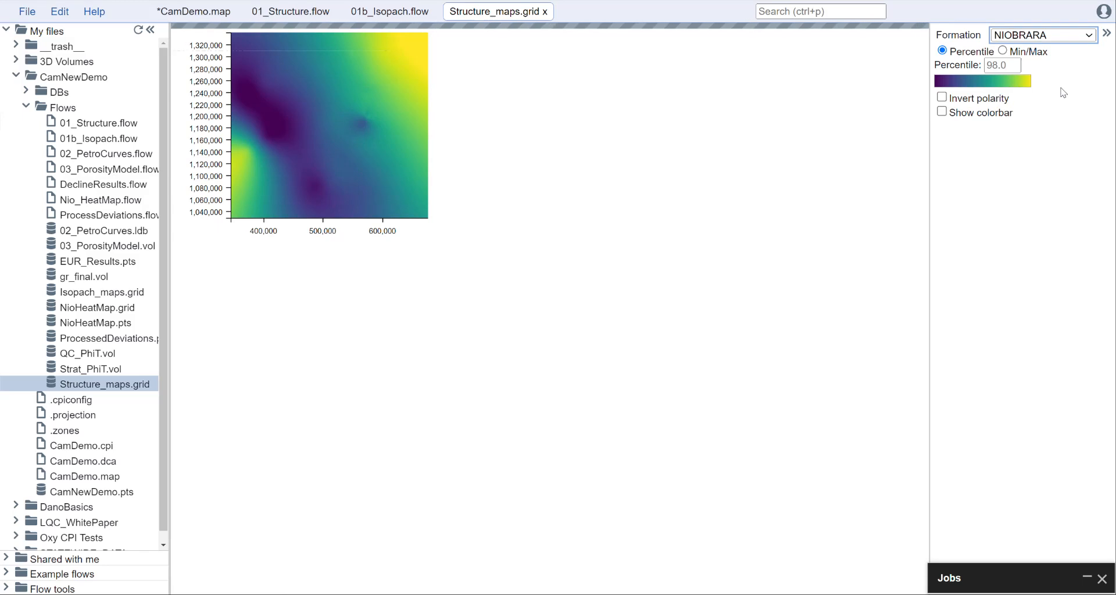
pyautogui.click(1059, 36)
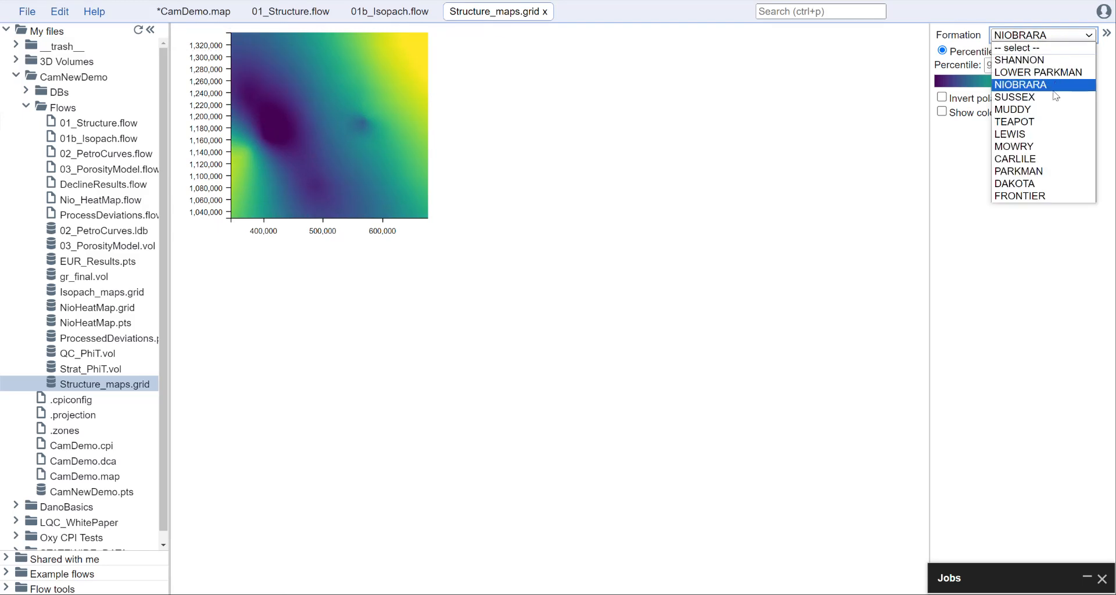
pyautogui.click(1052, 108)
pyautogui.click(1056, 37)
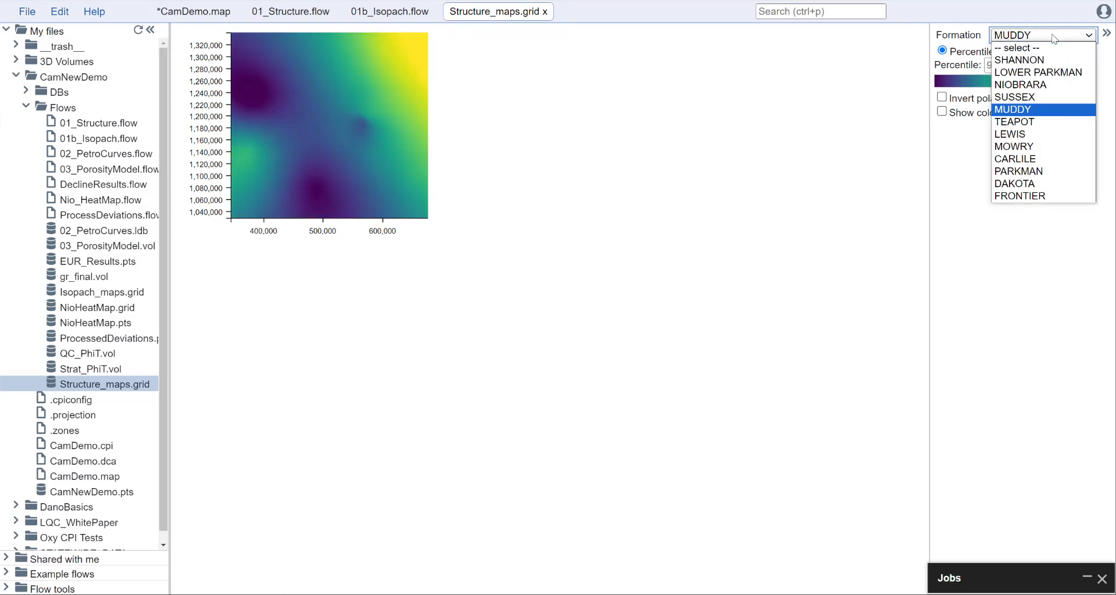
pyautogui.click(833, 150)
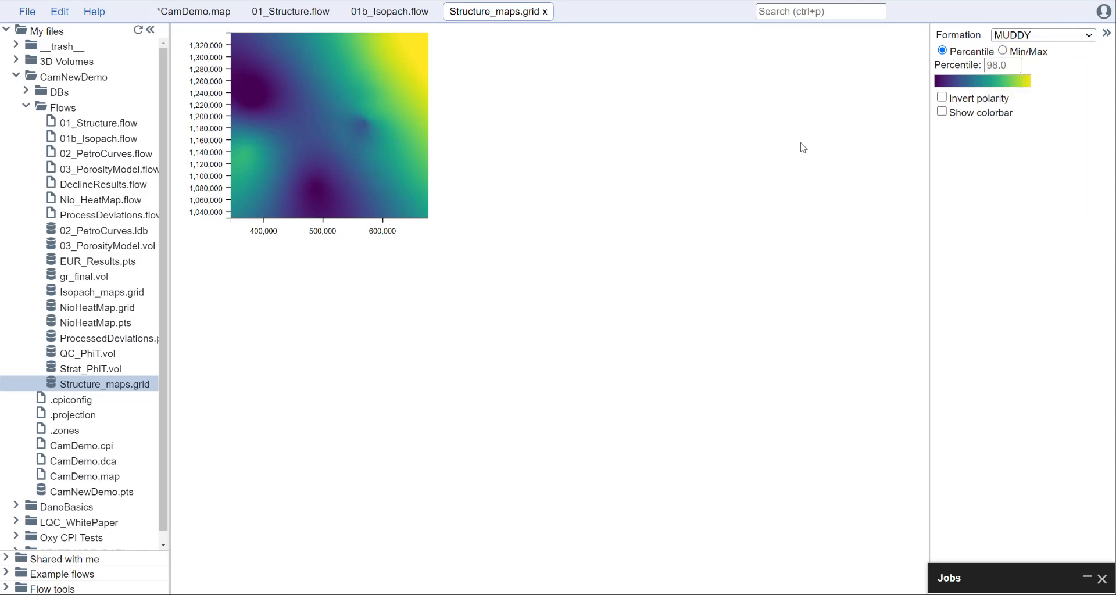
# Step: Review the settings of each tool in 01b_Isopach.flow through GridOutput, checking the zone definitions in the .zones file
pyautogui.click(408, 19)
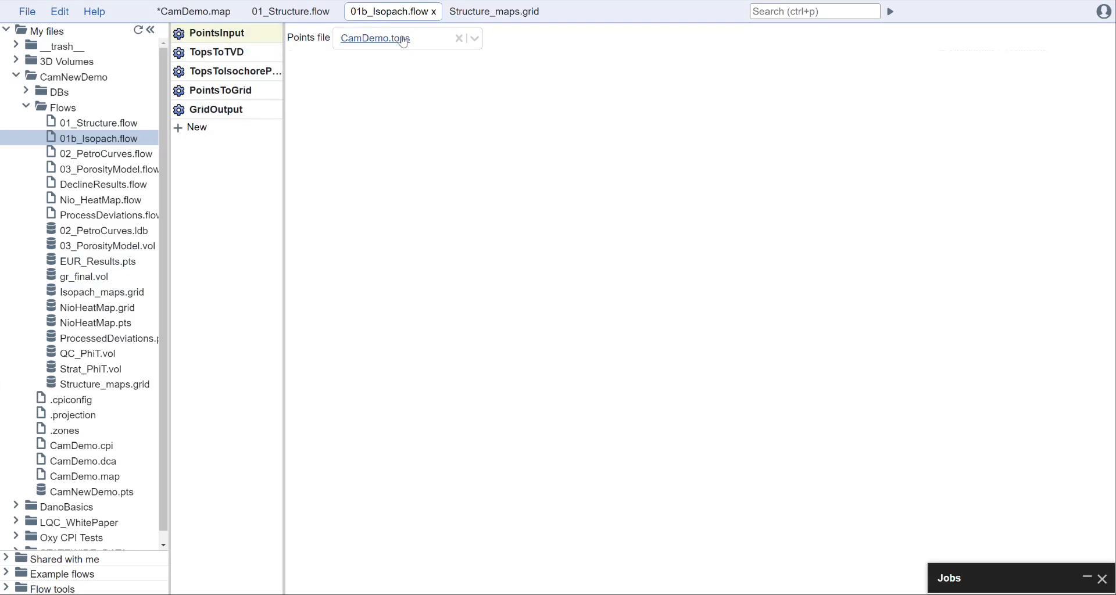
pyautogui.click(236, 54)
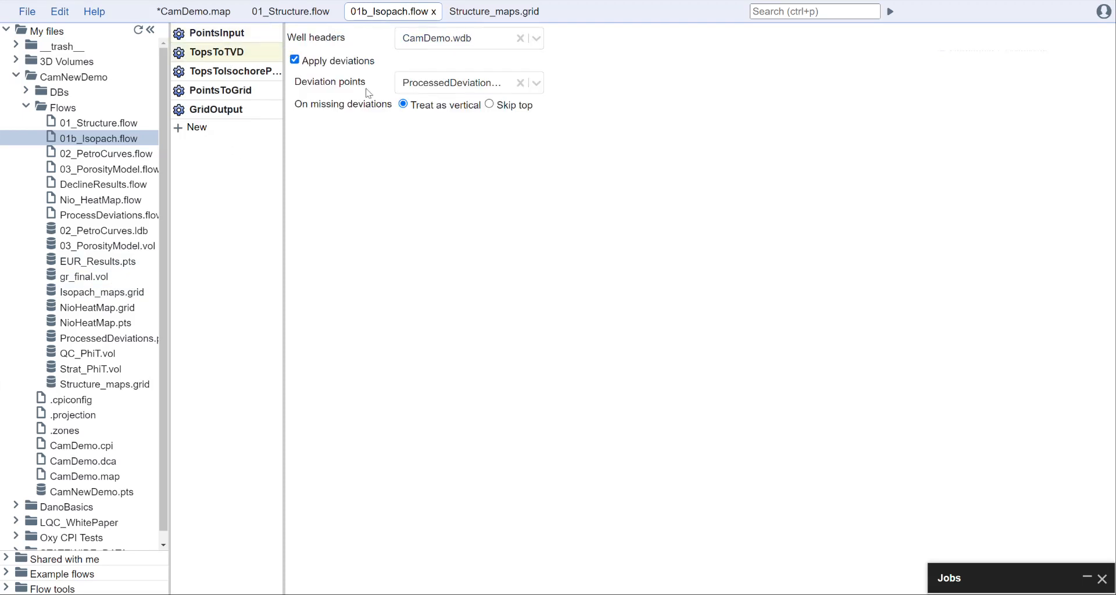
pyautogui.click(248, 71)
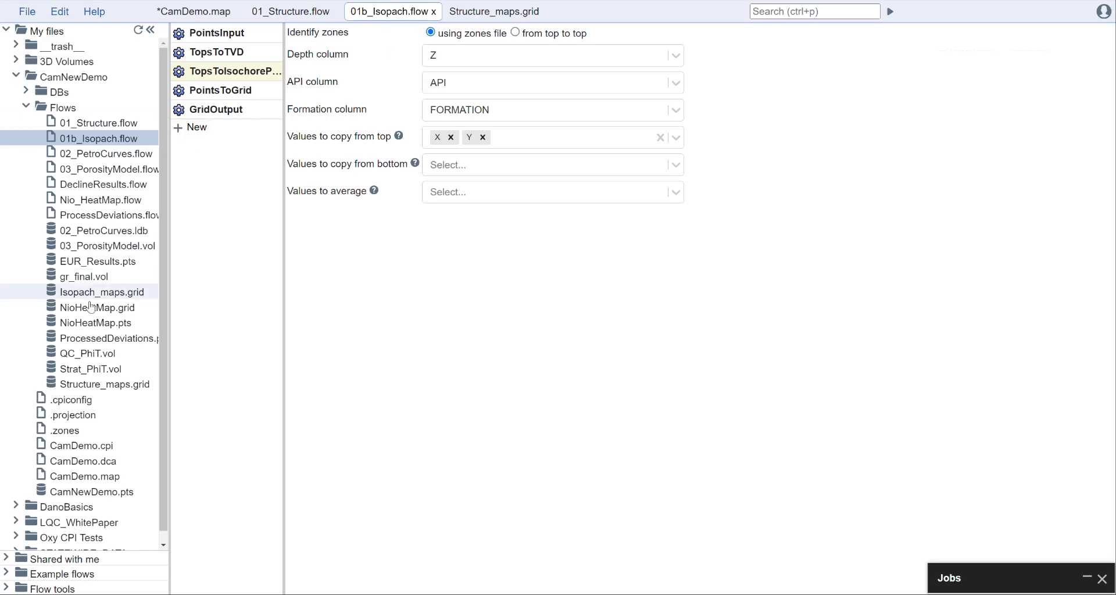
pyautogui.doubleClick(73, 433)
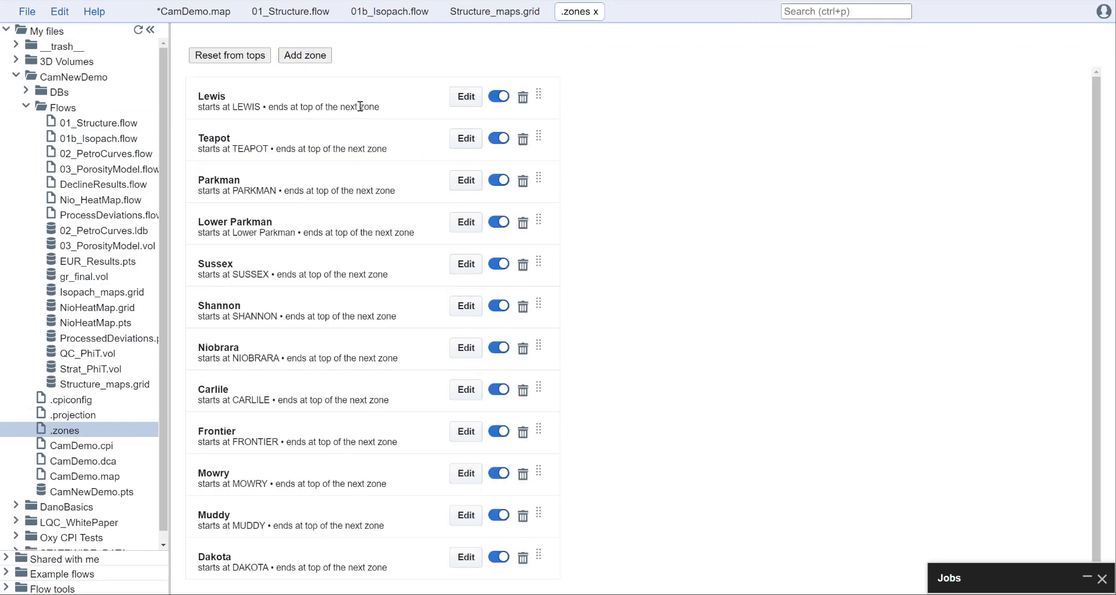
pyautogui.click(596, 11)
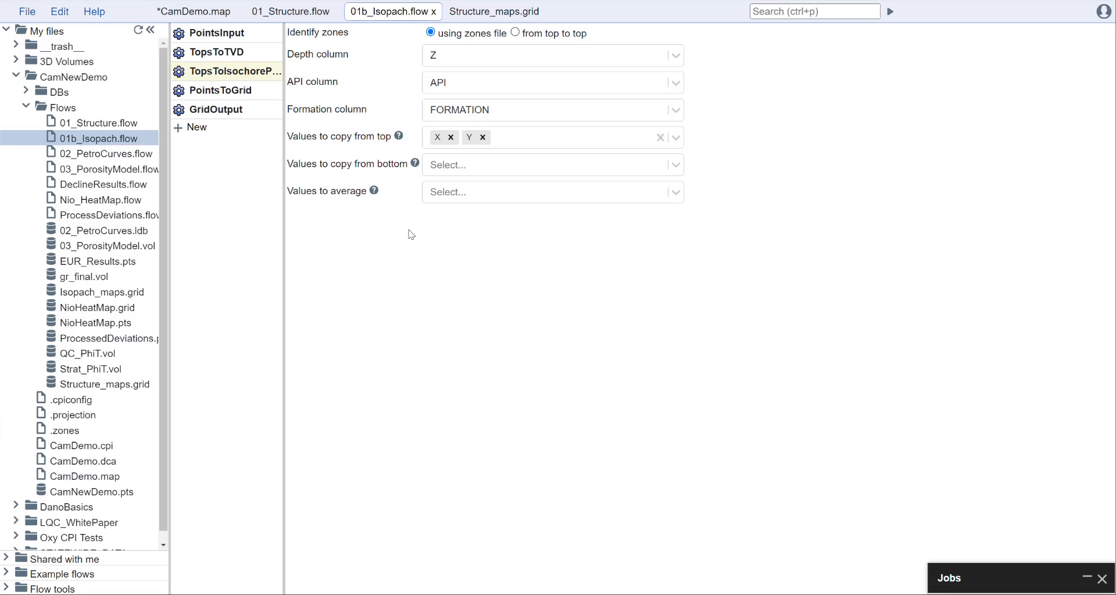
pyautogui.click(231, 90)
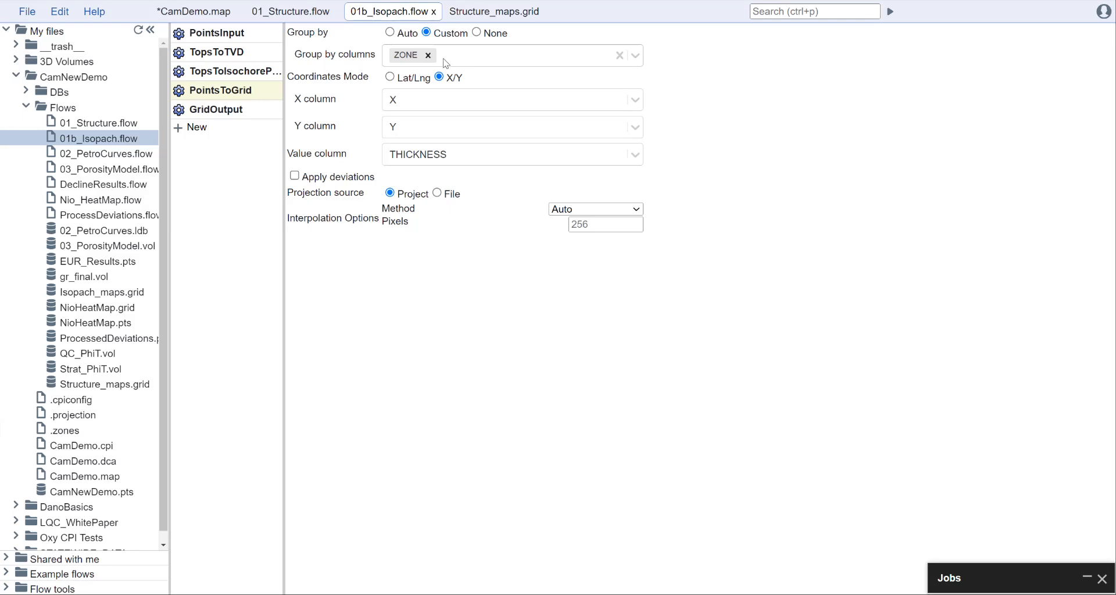
pyautogui.click(232, 110)
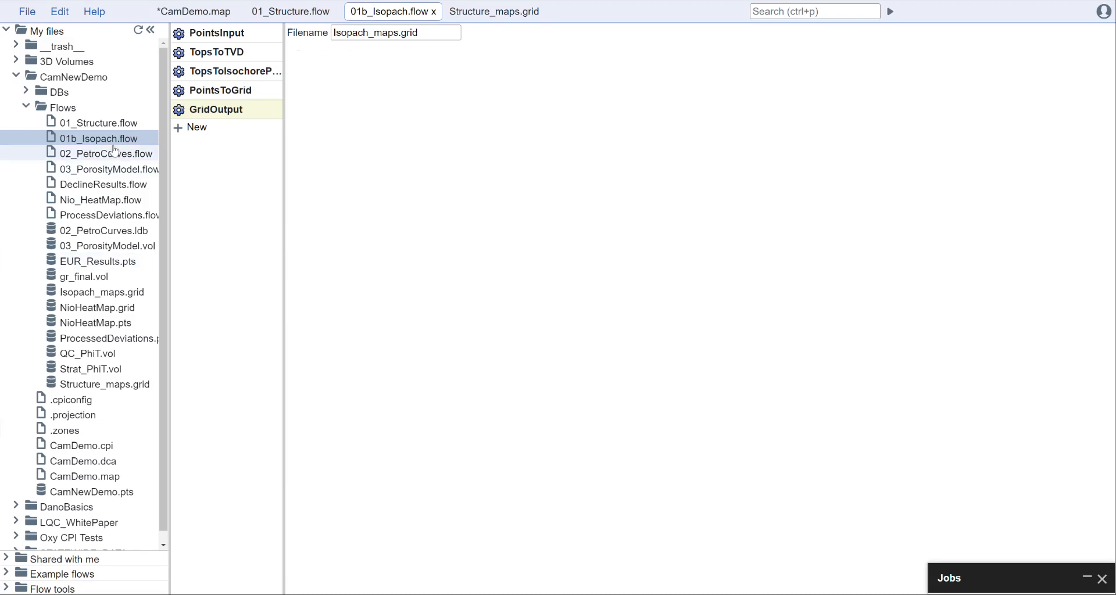
# Step: Open Isopach_maps.grid and display its NIOBRARA zone
pyautogui.click(99, 294)
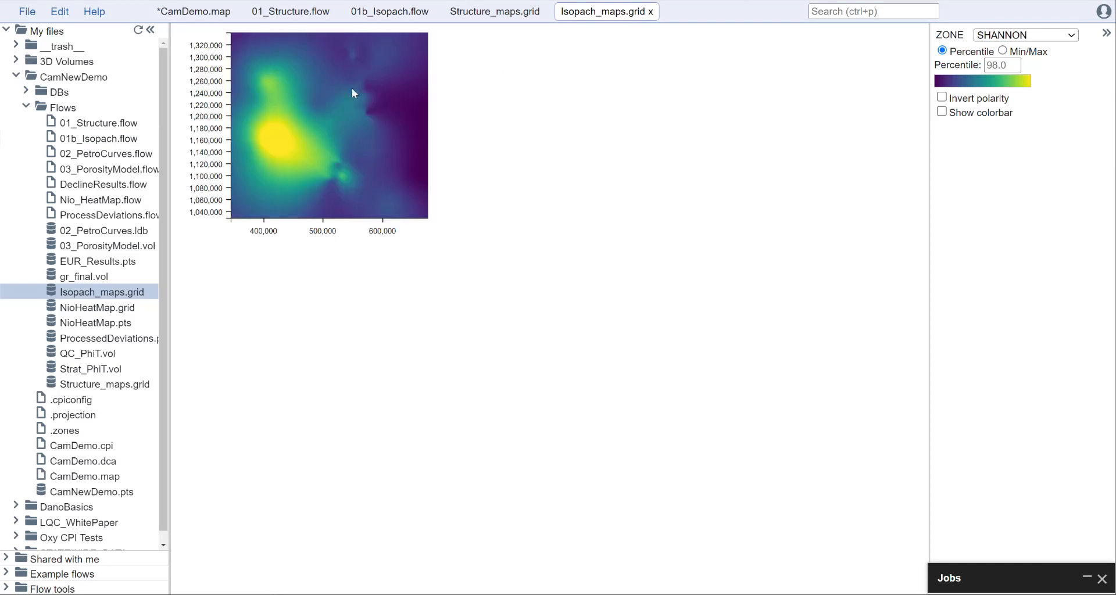
pyautogui.click(1038, 37)
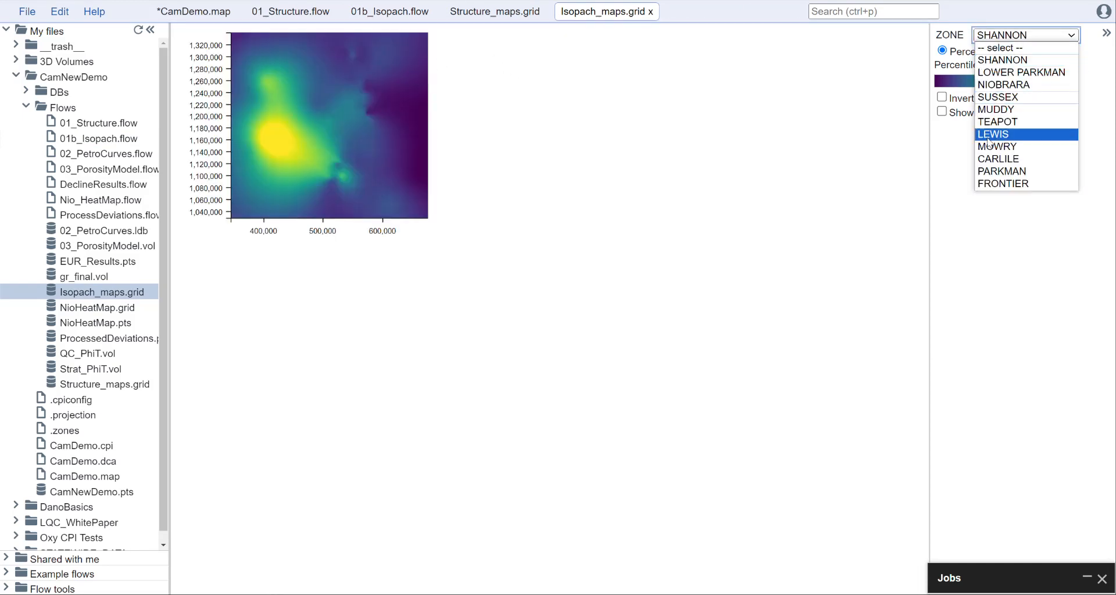
pyautogui.click(1038, 85)
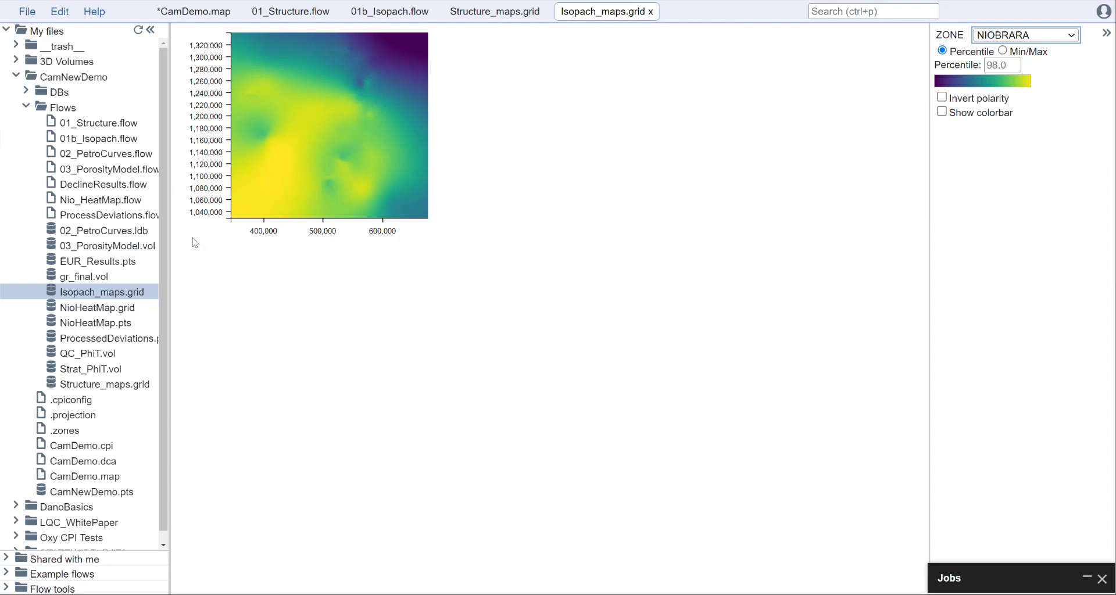
# Step: In CamDemo.map, set the isopach property layer to Isopach_maps.grid from /CamNewDemo/Flows with the NIOBRARA zone, and apply it
pyautogui.click(204, 17)
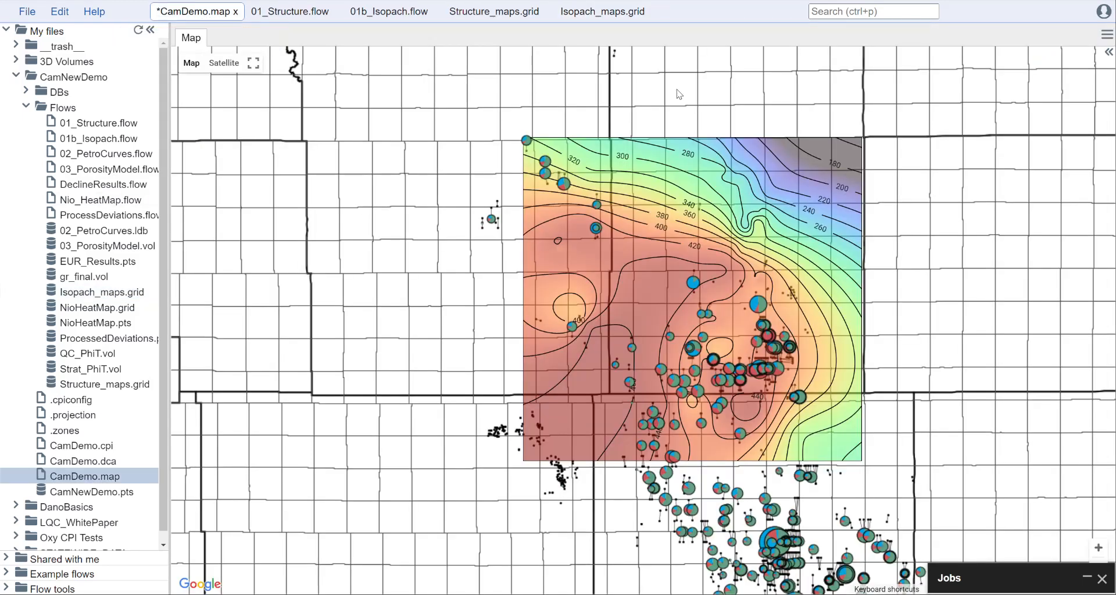
pyautogui.click(1108, 57)
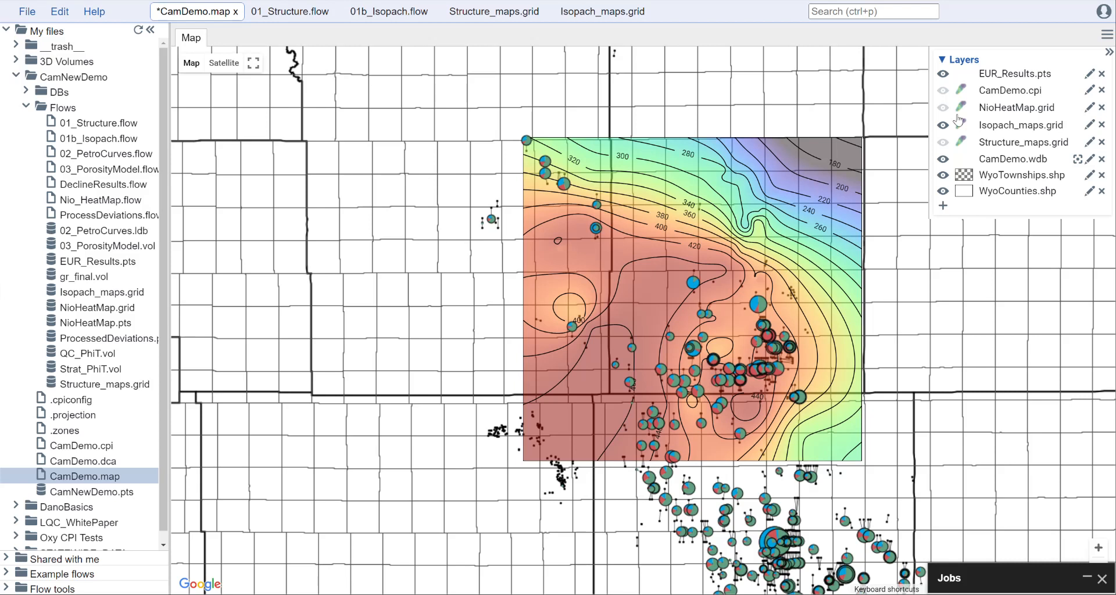
pyautogui.click(1089, 126)
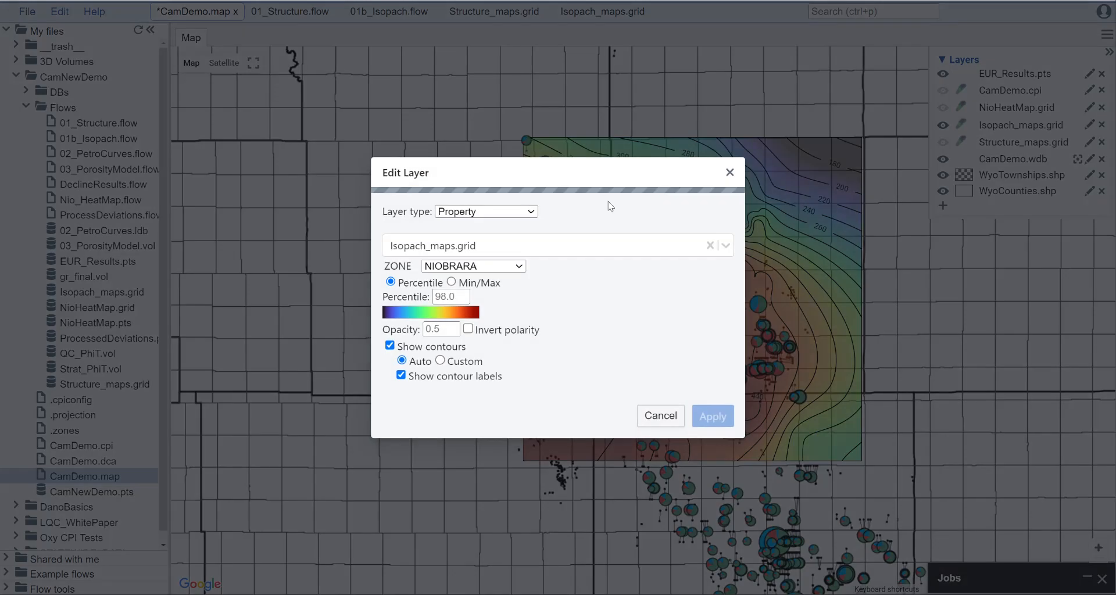
pyautogui.click(520, 214)
pyautogui.click(520, 214)
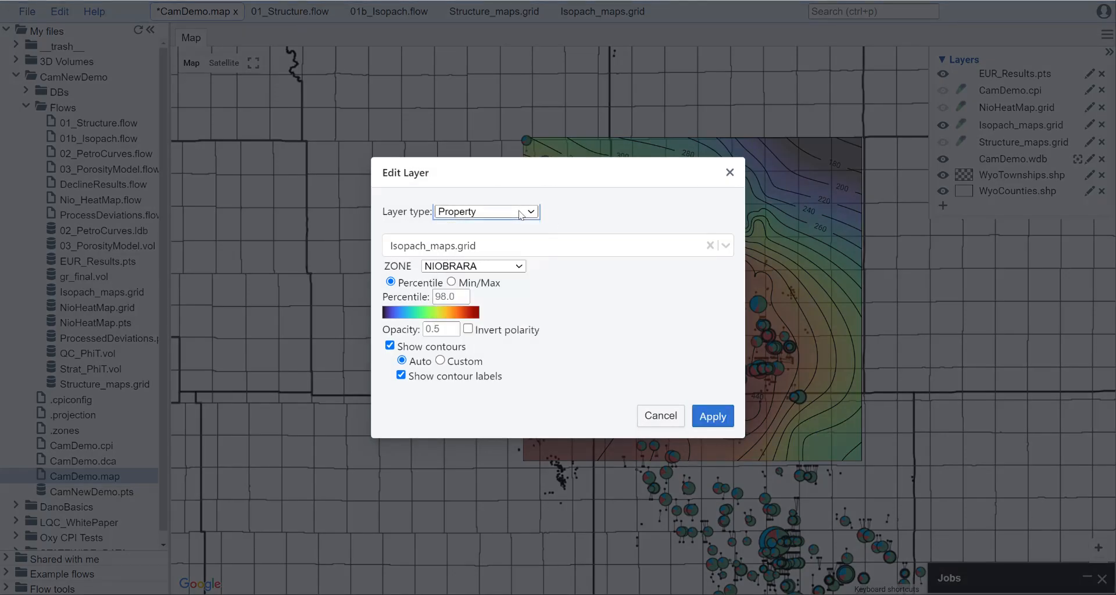
pyautogui.click(501, 251)
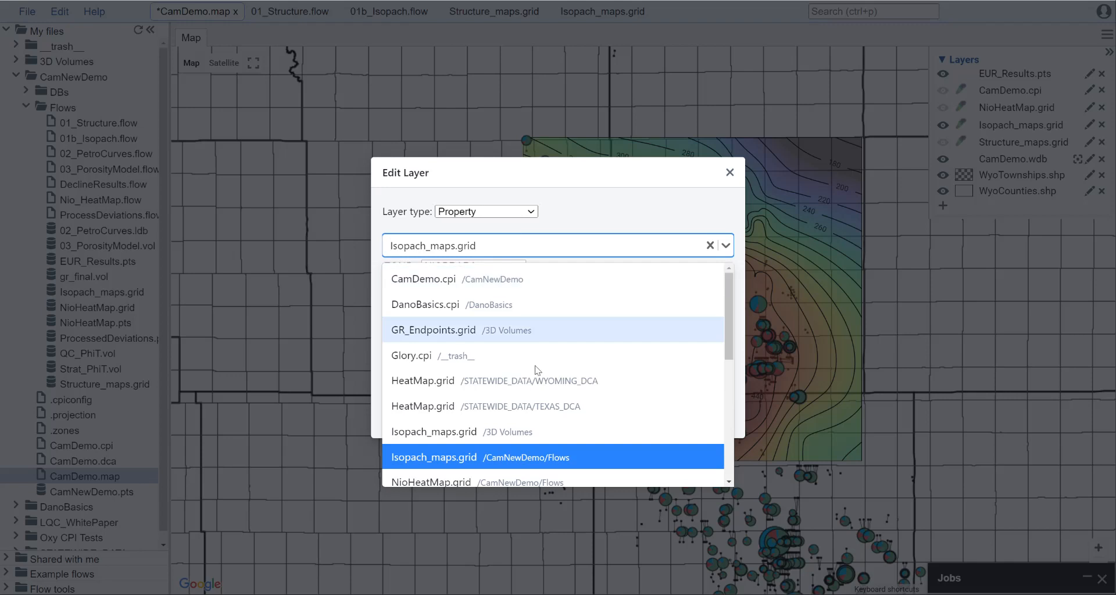
pyautogui.click(533, 454)
pyautogui.click(496, 267)
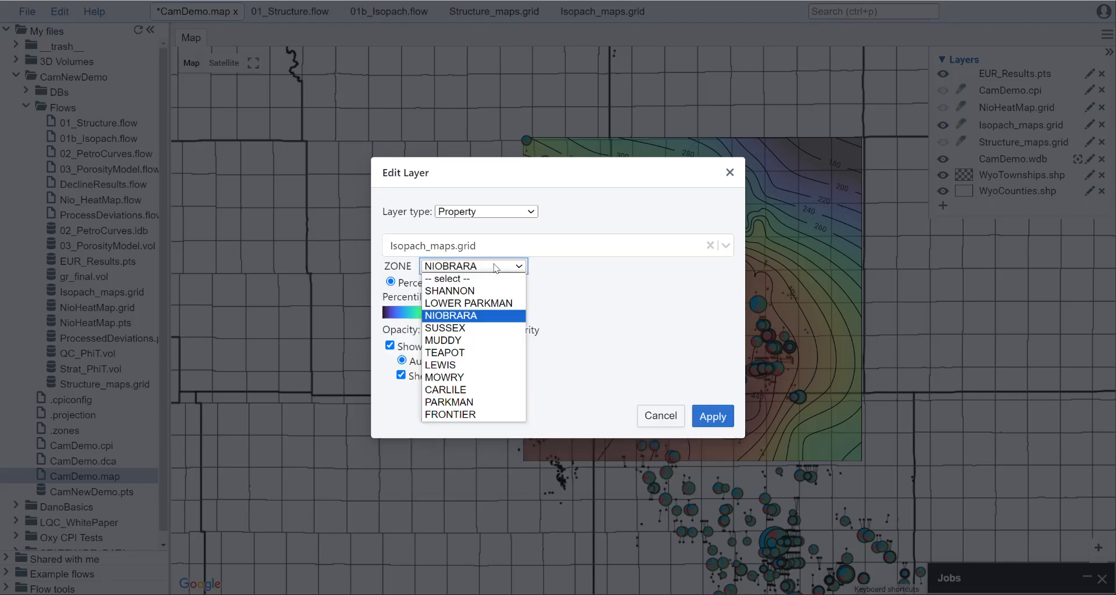
pyautogui.click(445, 315)
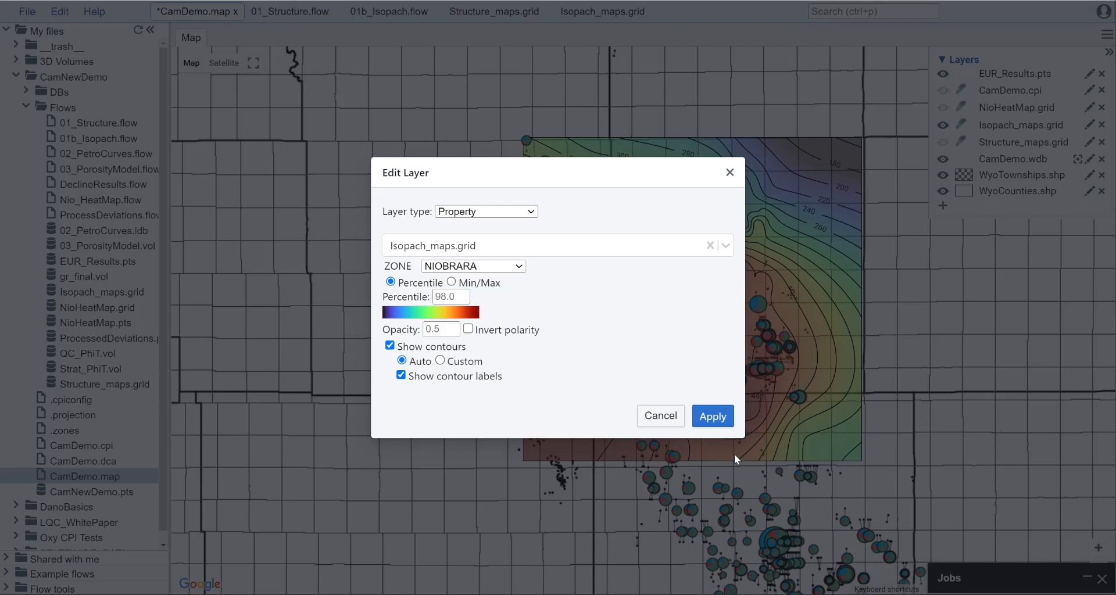
pyautogui.click(713, 416)
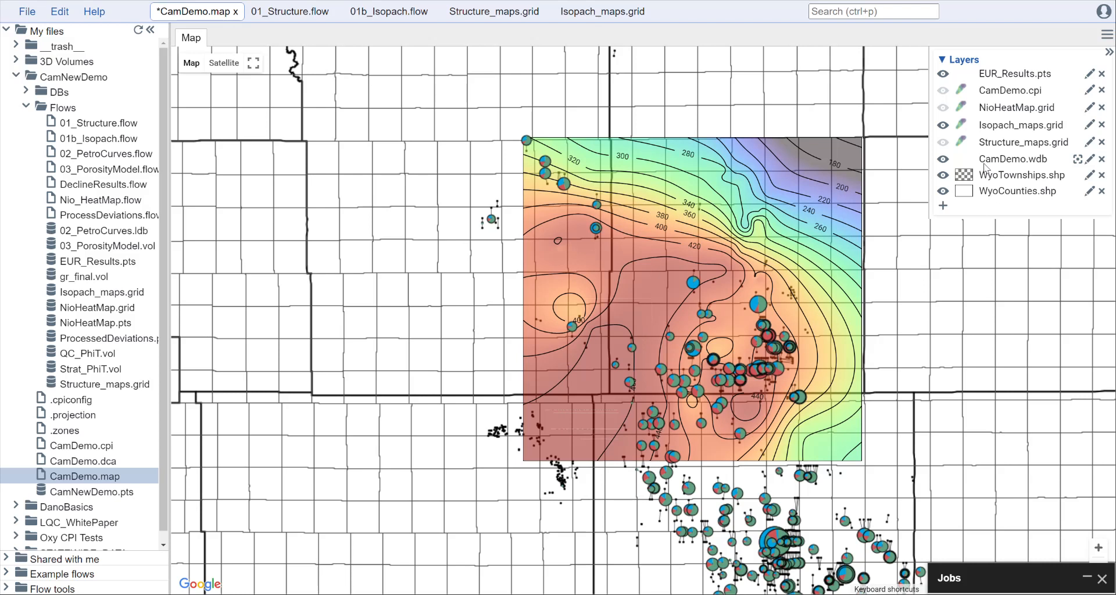
# Step: Hide the Isopach_maps.grid layer, show the Structure_maps.grid layer, and apply its property settings for the NIOBRARA formation
pyautogui.click(943, 125)
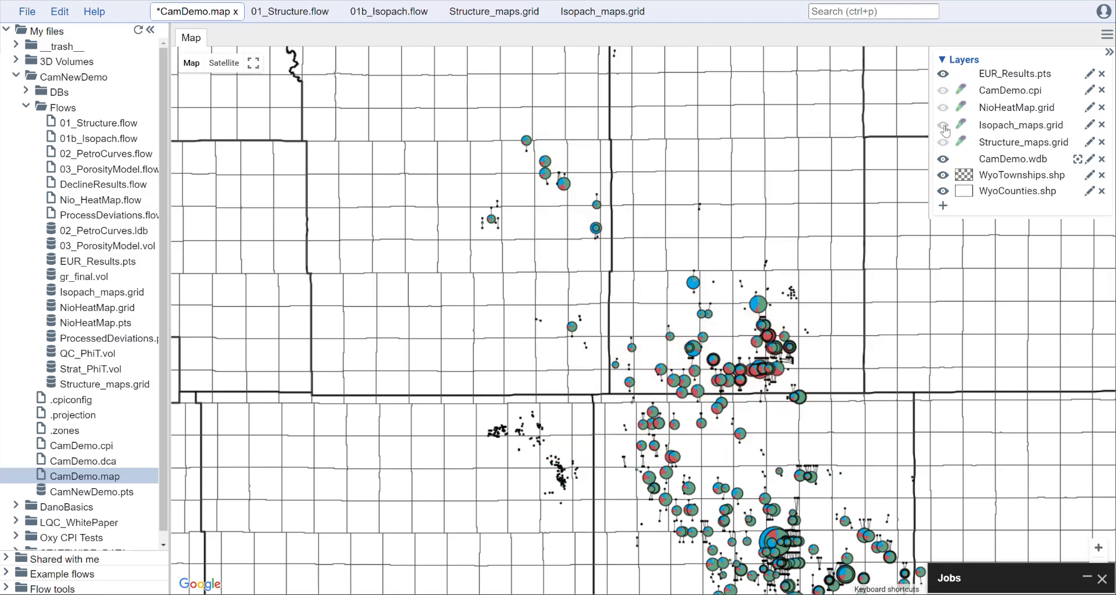
pyautogui.click(943, 142)
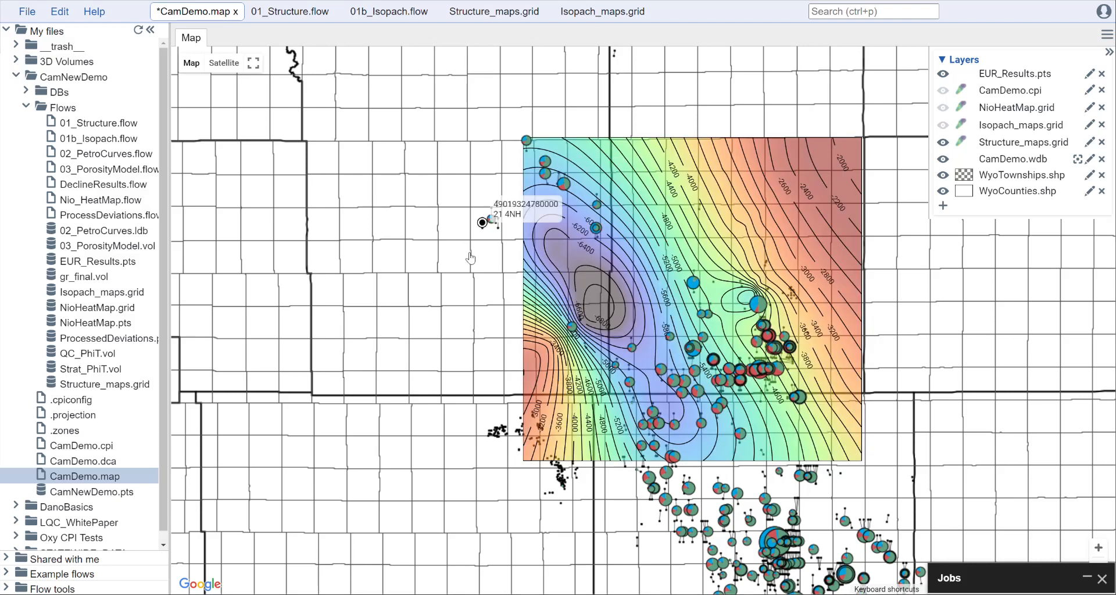
pyautogui.click(1089, 142)
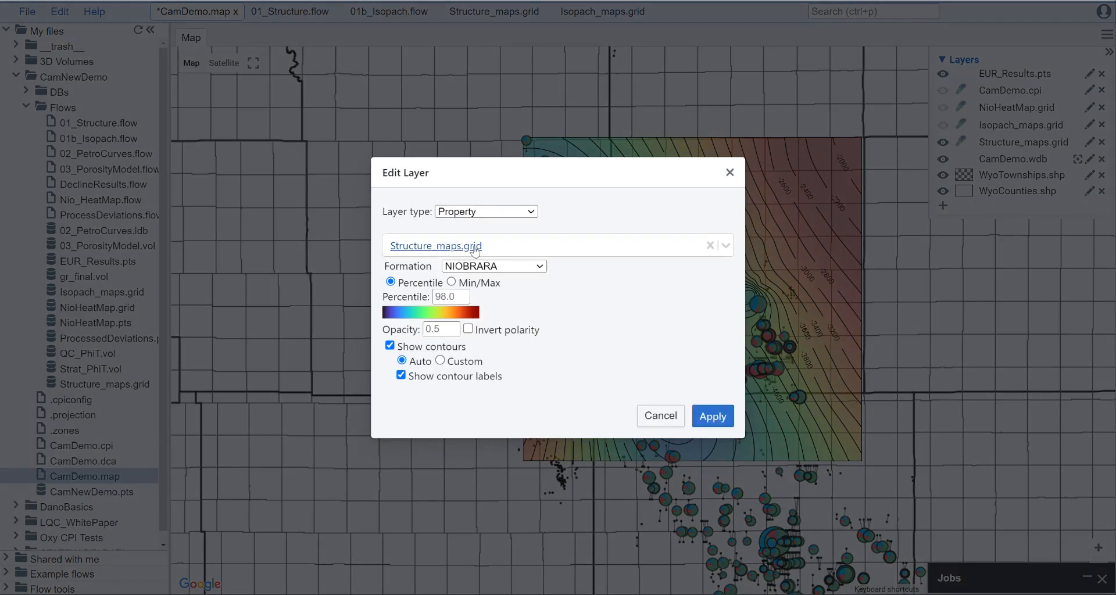
pyautogui.click(519, 253)
pyautogui.click(519, 253)
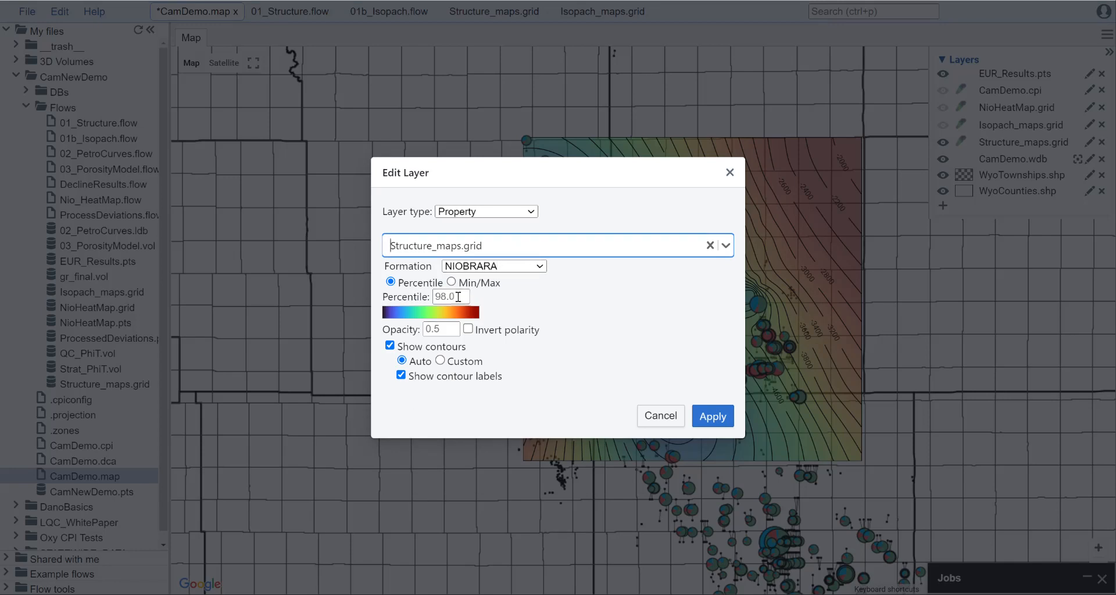
pyautogui.click(713, 416)
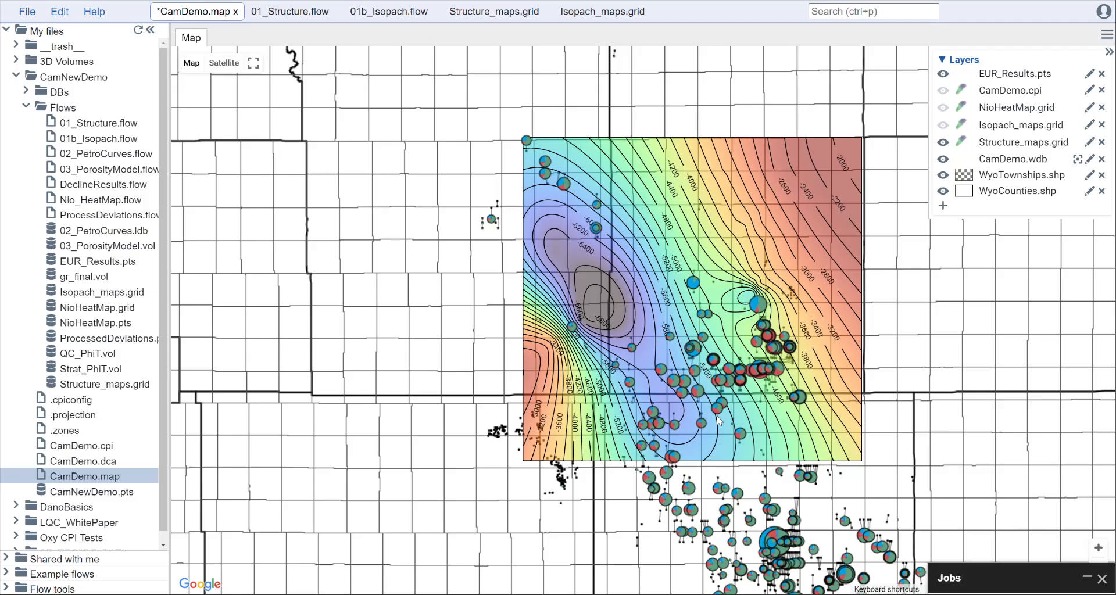